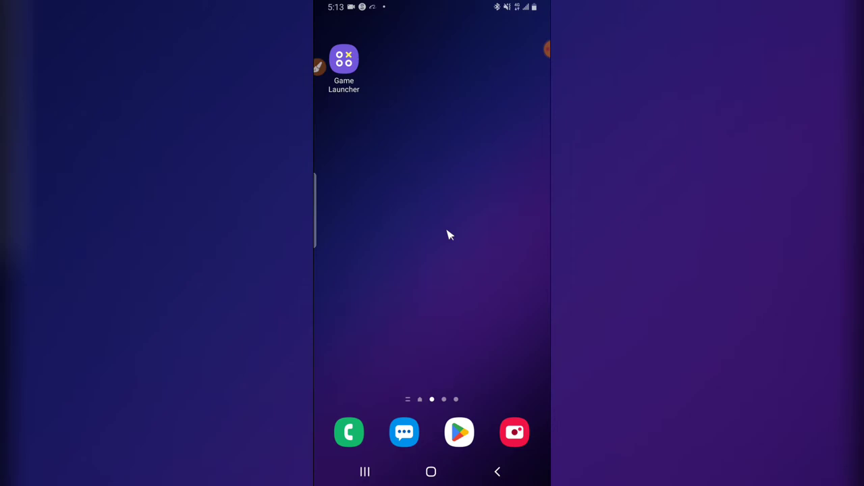
Find the phone's Settings among the installed apps and open it.
drag(439, 367, 360, 51)
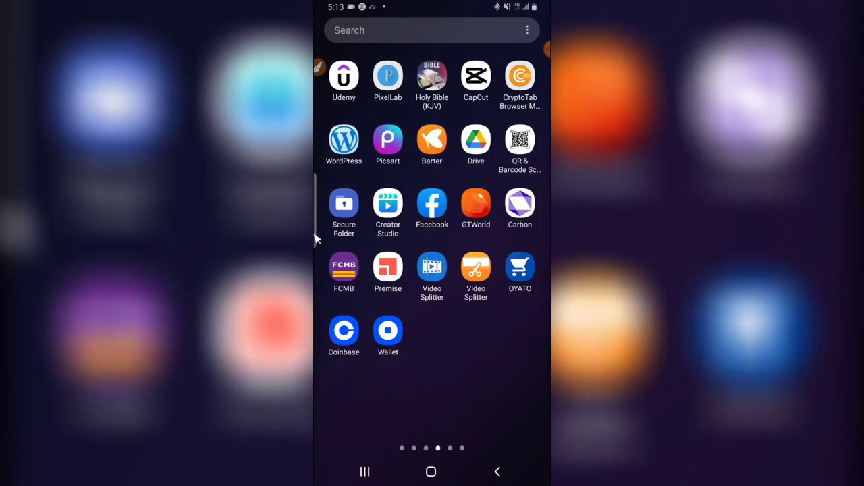
drag(541, 251, 331, 228)
drag(533, 229, 325, 230)
drag(534, 229, 324, 230)
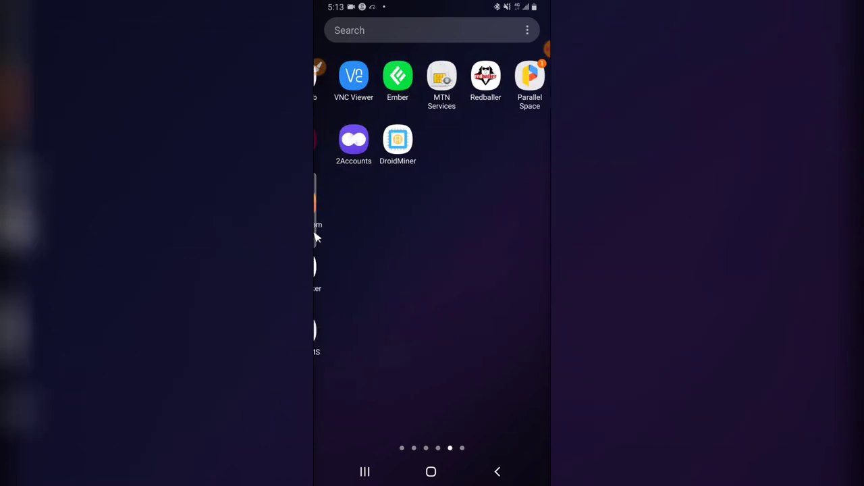
drag(471, 231, 540, 231)
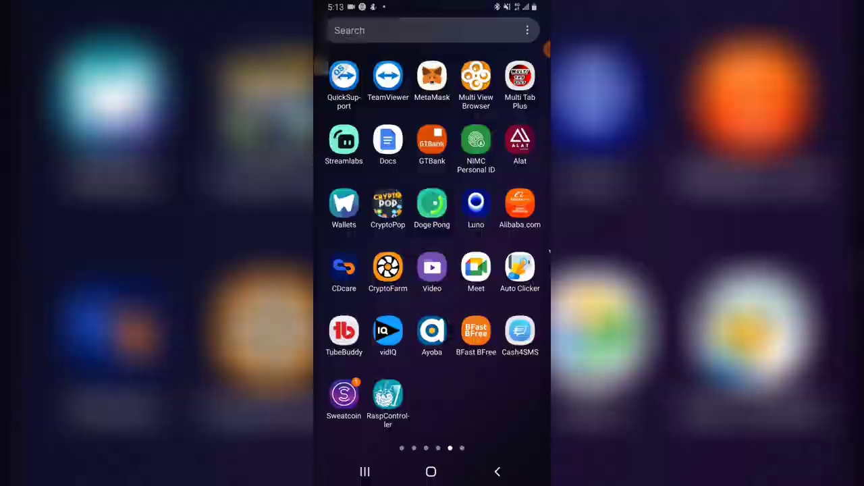
drag(316, 210, 547, 256)
click(439, 253)
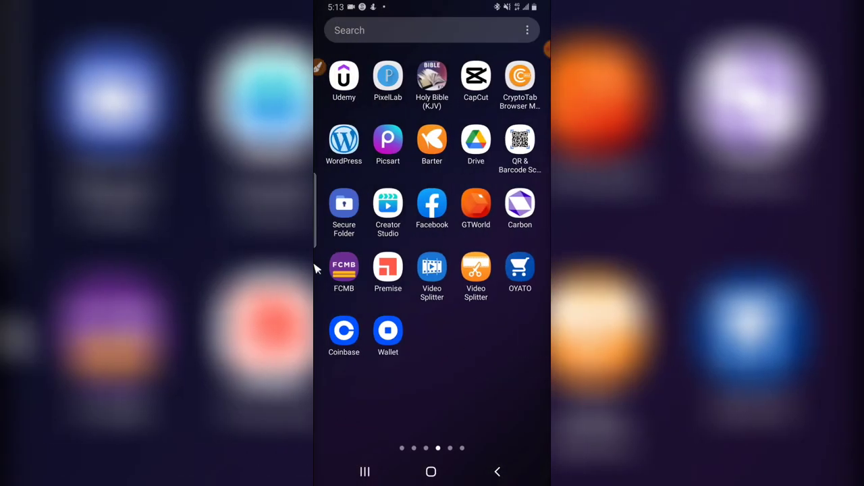
drag(317, 269, 549, 325)
drag(318, 308, 549, 378)
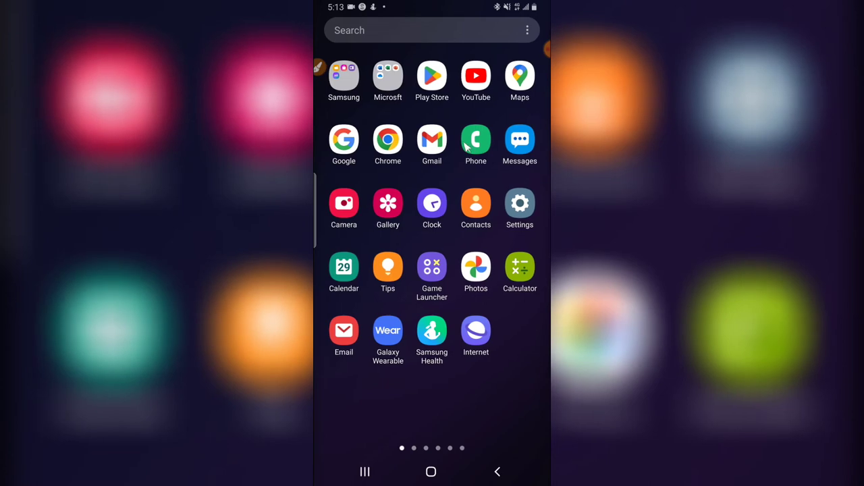
click(520, 206)
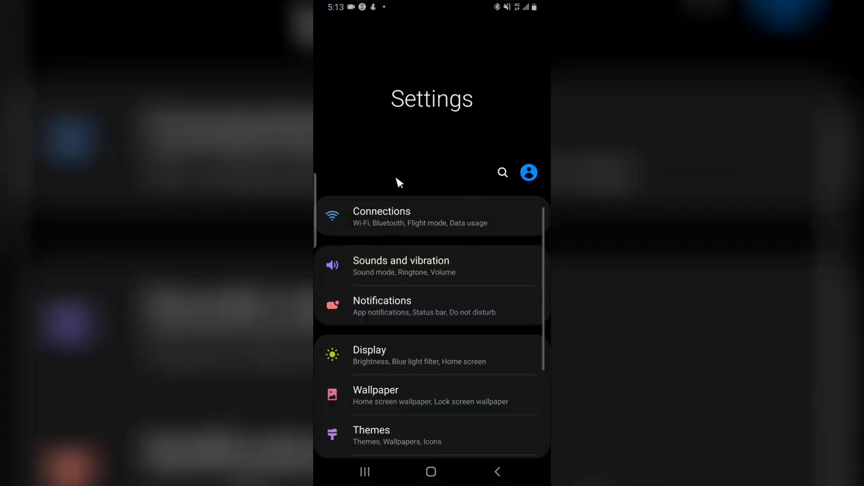
Open the Default apps page within the phone's Apps settings.
scroll(441, 336, down, 5)
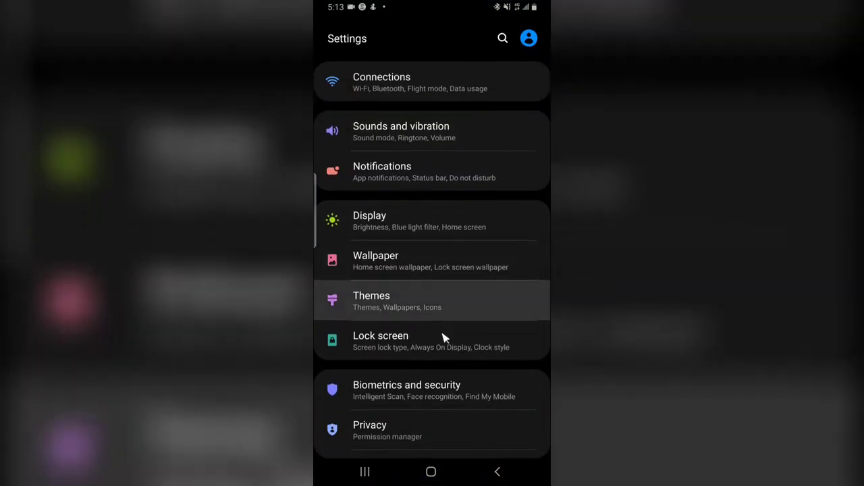
scroll(427, 355, down, 9)
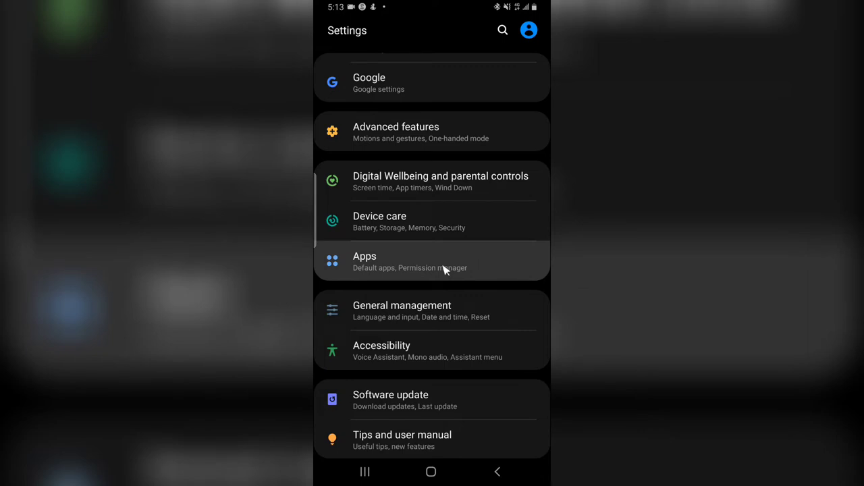
scroll(444, 268, up, 1)
click(438, 273)
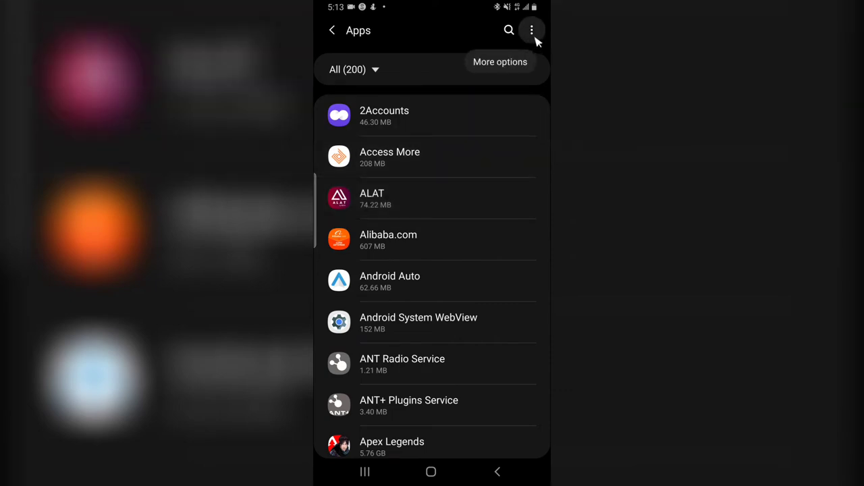
click(533, 38)
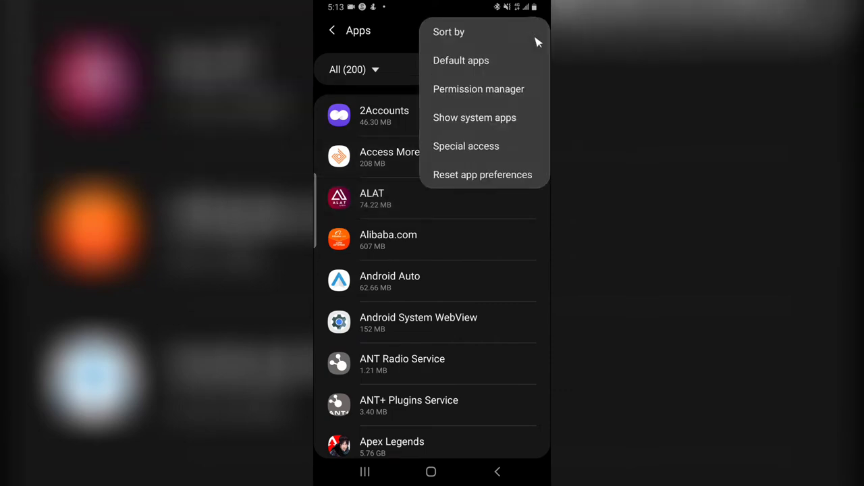
click(484, 68)
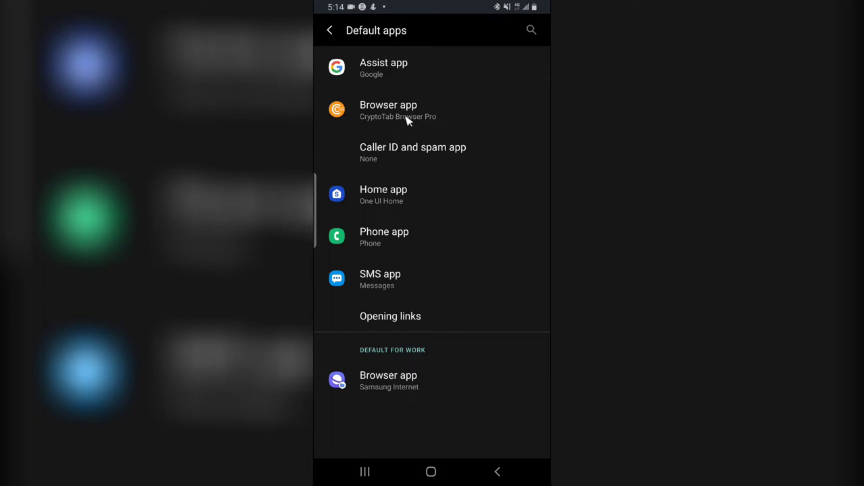
Set Chrome as the default browser app and return to the list of default apps.
click(417, 118)
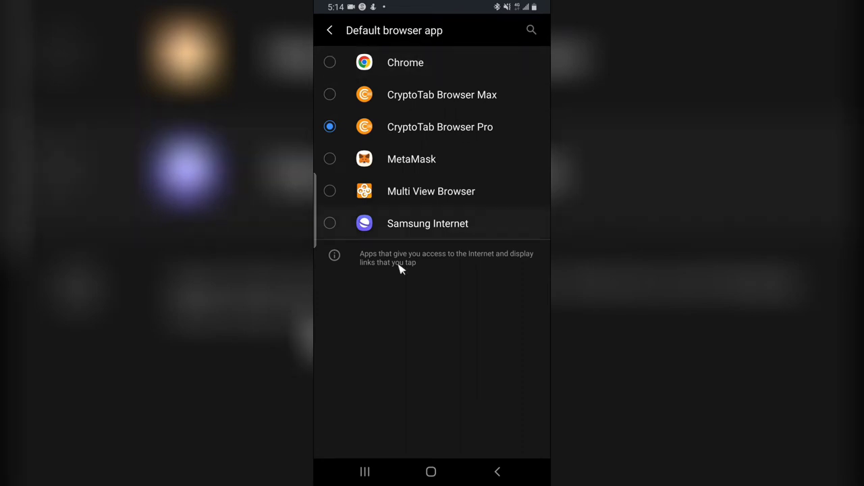
click(407, 64)
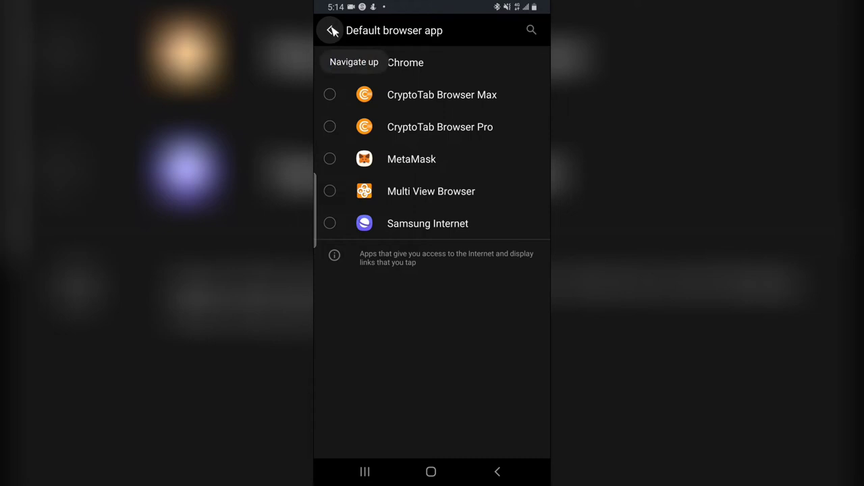
click(332, 31)
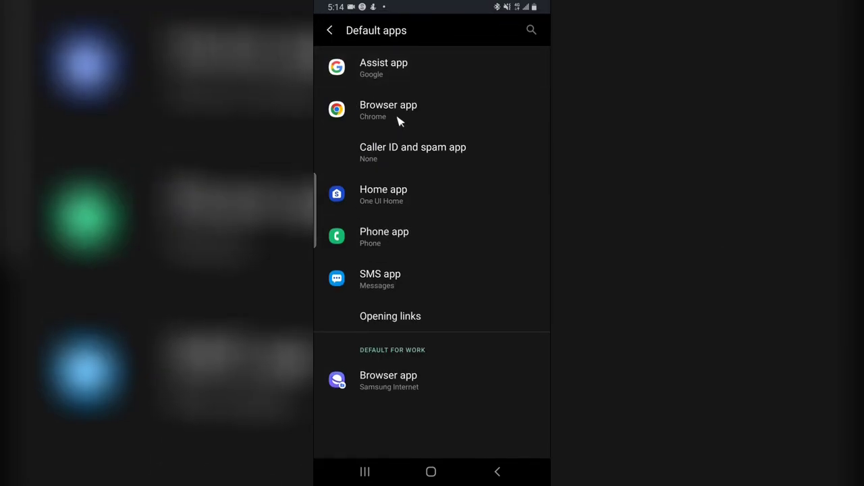
Review the device assistance app settings and the available choices for the default home app.
click(396, 84)
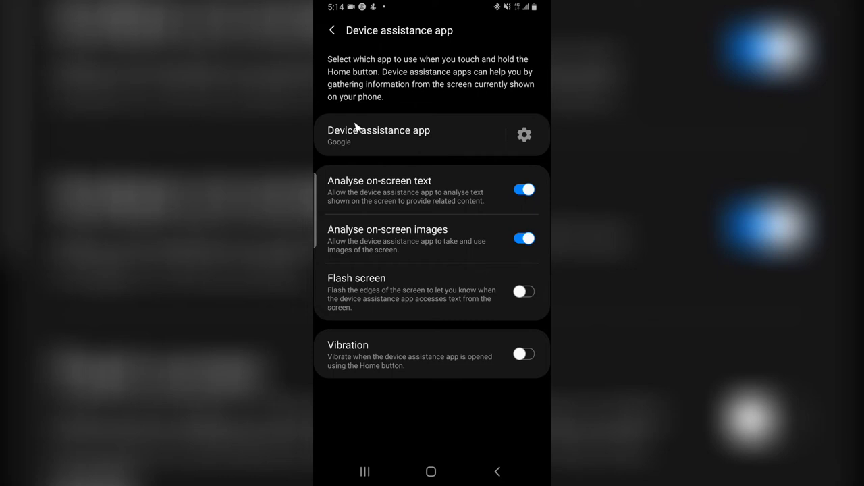
click(338, 39)
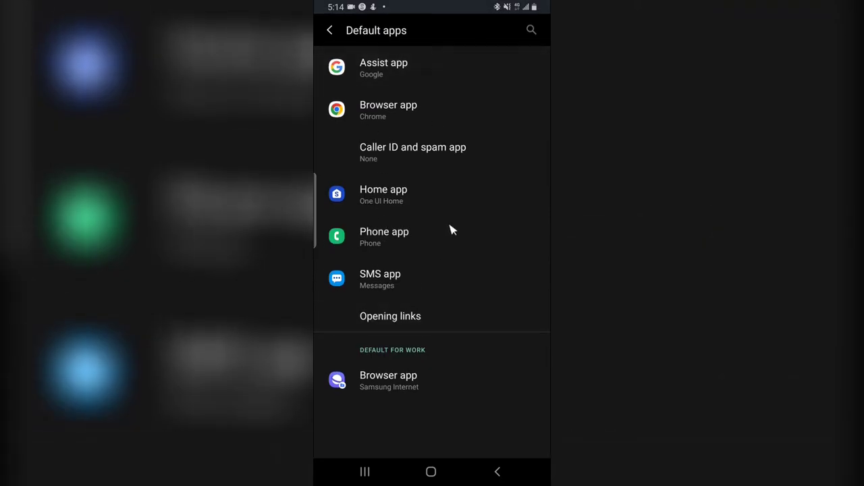
click(407, 204)
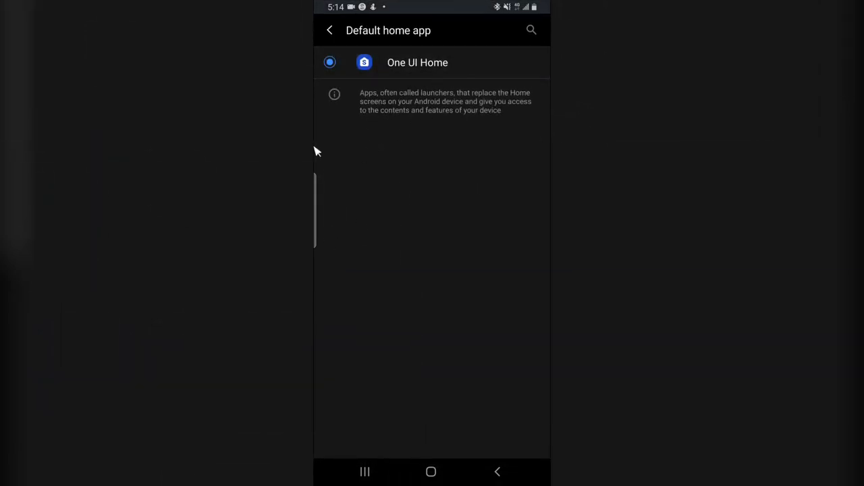
click(398, 69)
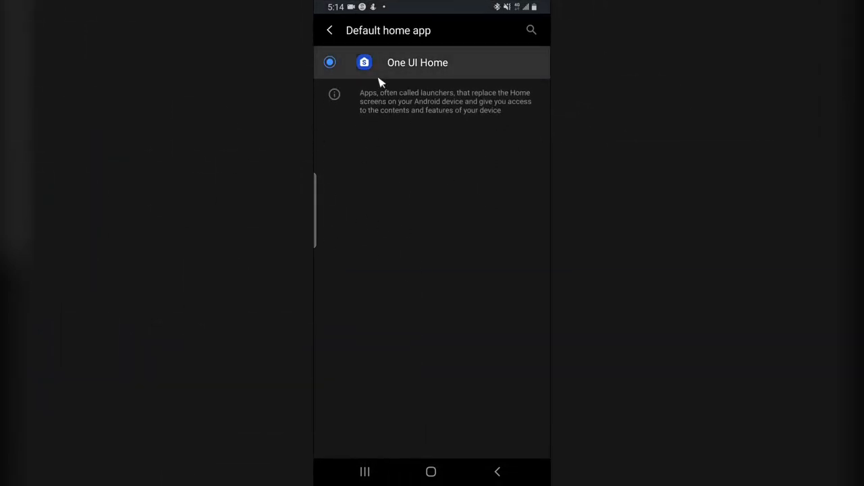
click(325, 37)
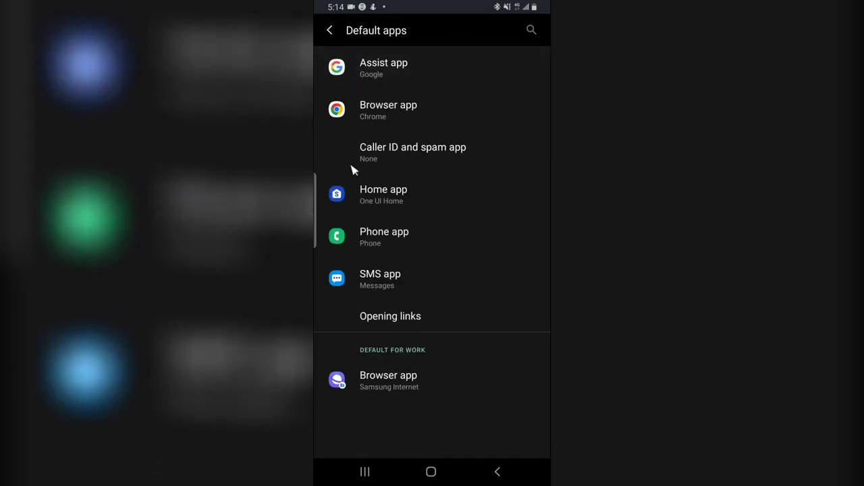
Check which apps are available as the default SMS app and the default phone app.
click(373, 282)
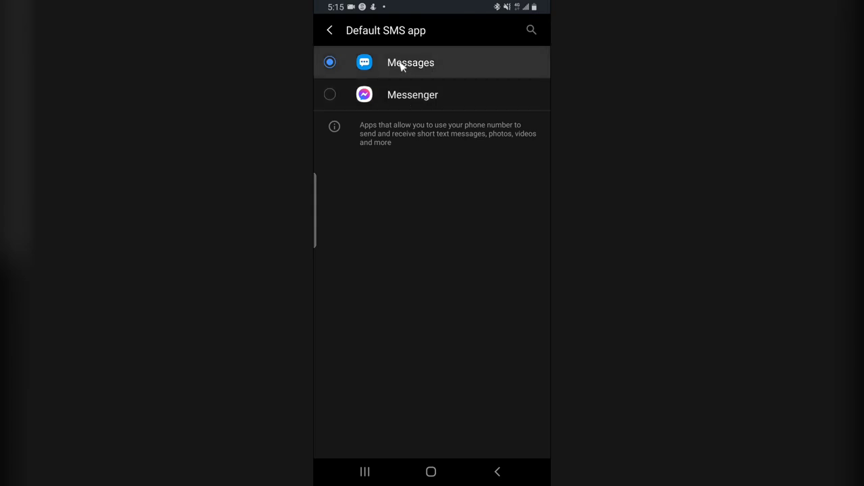
click(337, 46)
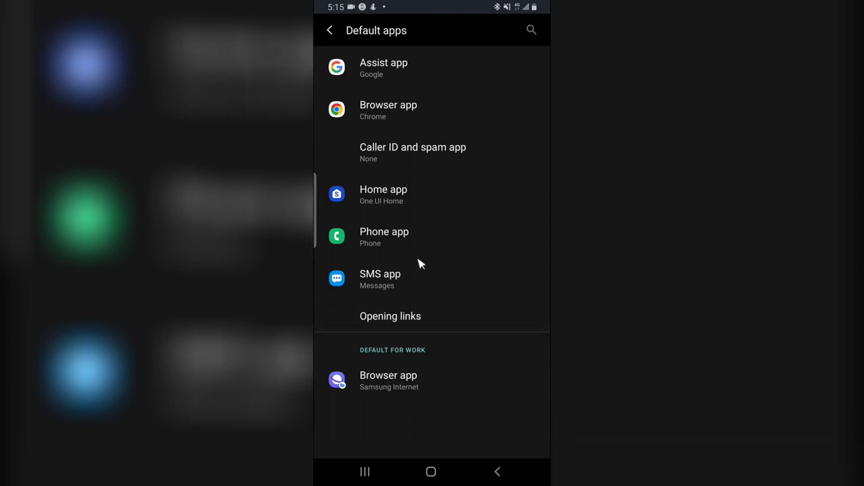
click(374, 236)
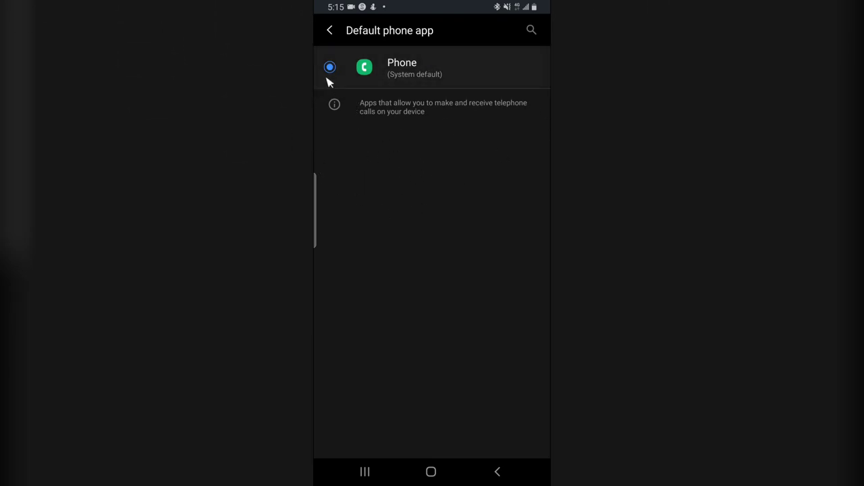
click(332, 37)
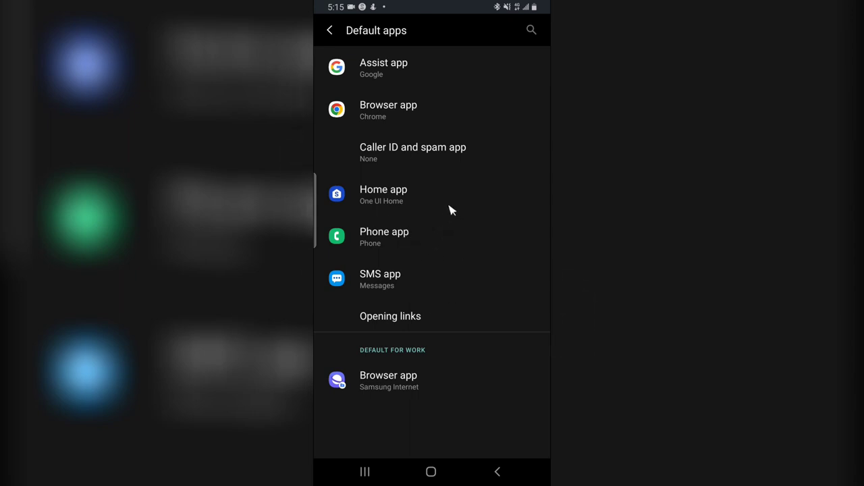
Leave the default apps settings and return to the phone's home screen.
click(316, 53)
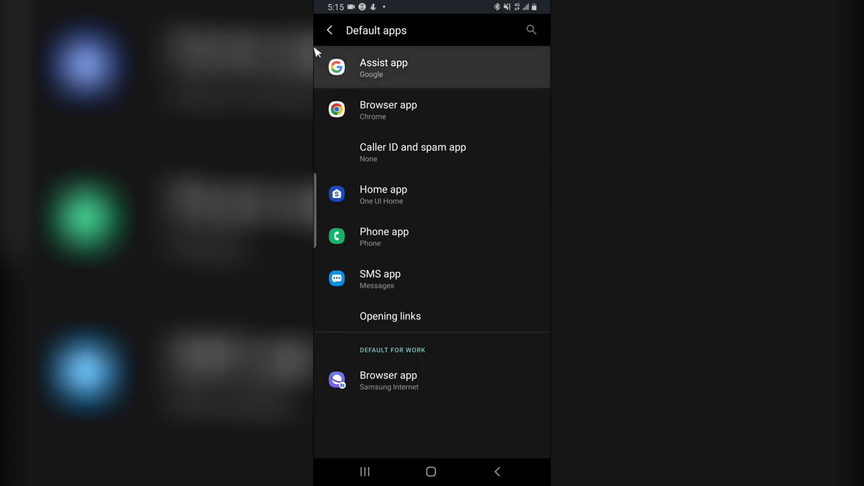
click(329, 31)
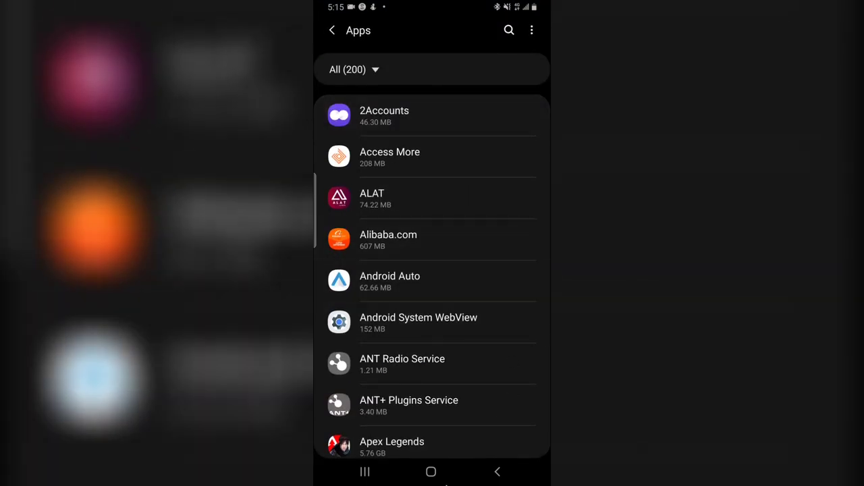
click(432, 472)
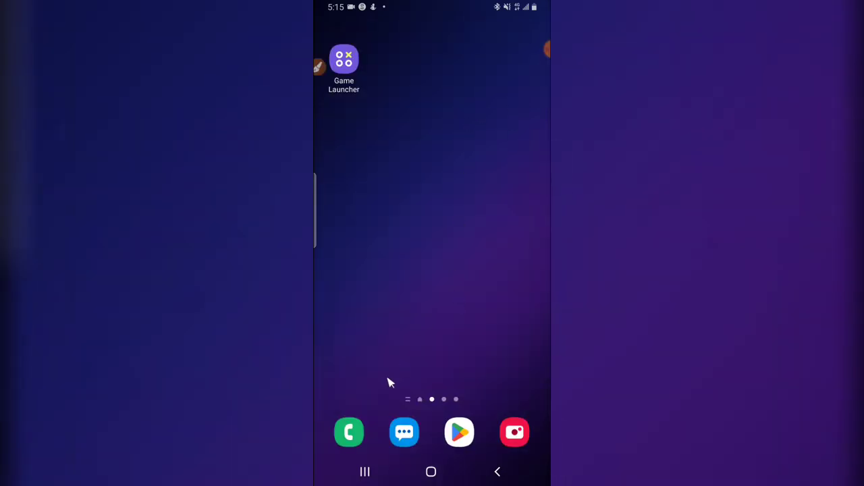